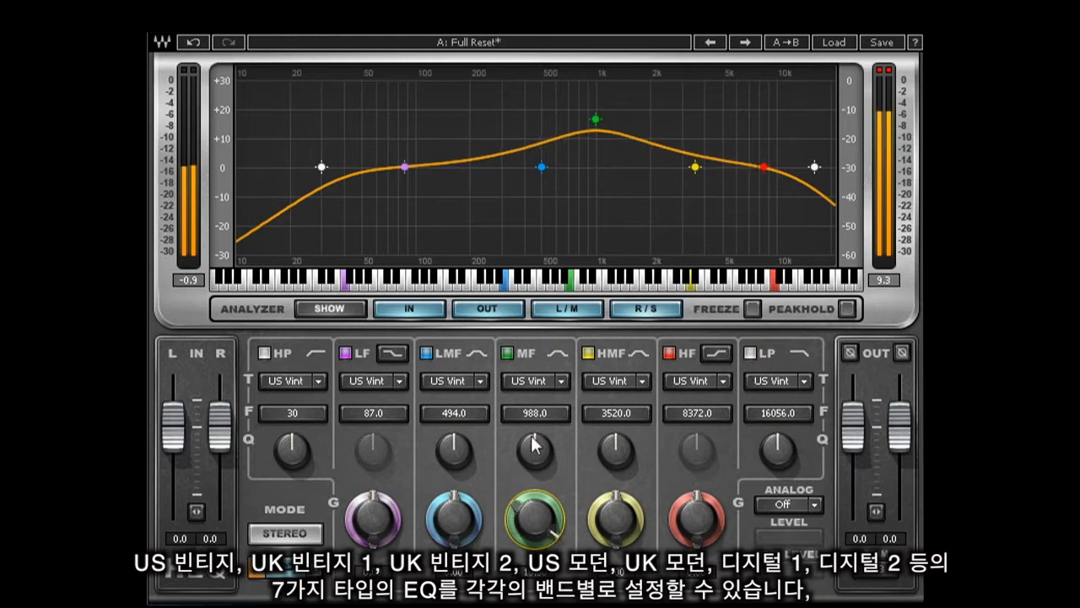
- Switch the MF band's filter type through UK Vintage 1, UK Vintage 2 and US Modern in turn
{"action": "left_click", "coordinate": [561, 381]}
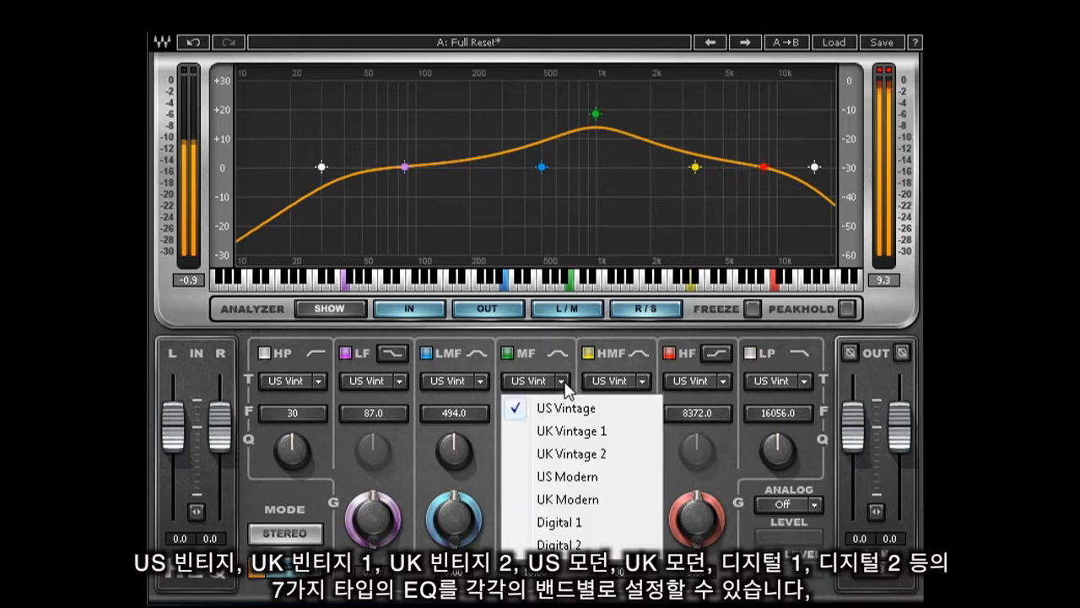
{"action": "left_click", "coordinate": [572, 431]}
{"action": "left_click", "coordinate": [562, 382]}
{"action": "left_click", "coordinate": [572, 454]}
{"action": "left_click", "coordinate": [562, 382]}
{"action": "left_click", "coordinate": [567, 477]}
- Continue switching the MF band's type through UK Modern and Digital 1, ending on Digital 2
{"action": "left_click", "coordinate": [563, 381]}
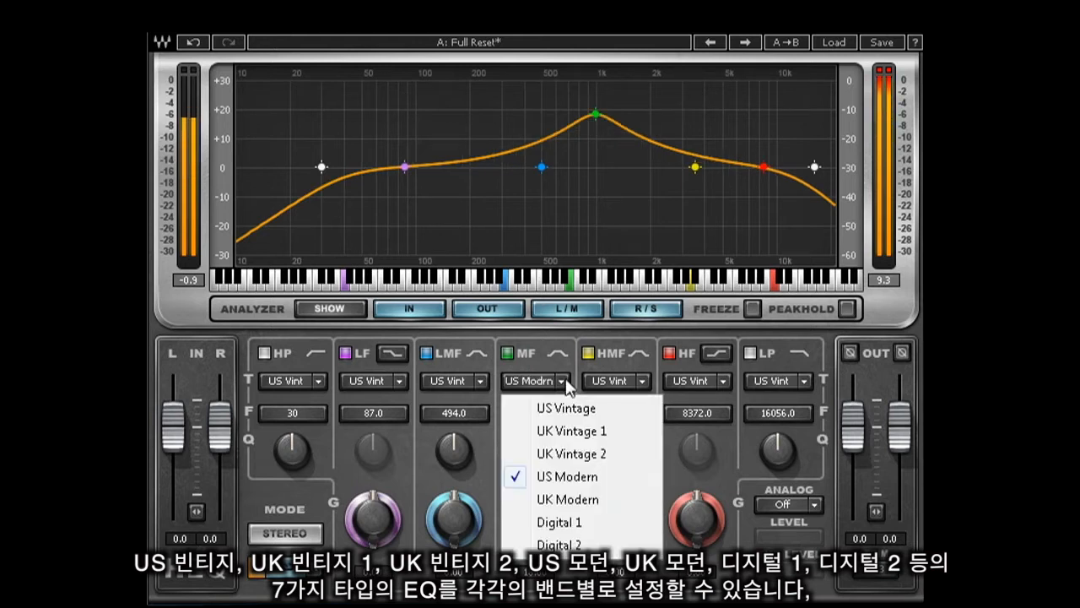
{"action": "left_click", "coordinate": [571, 499]}
{"action": "left_click", "coordinate": [562, 382]}
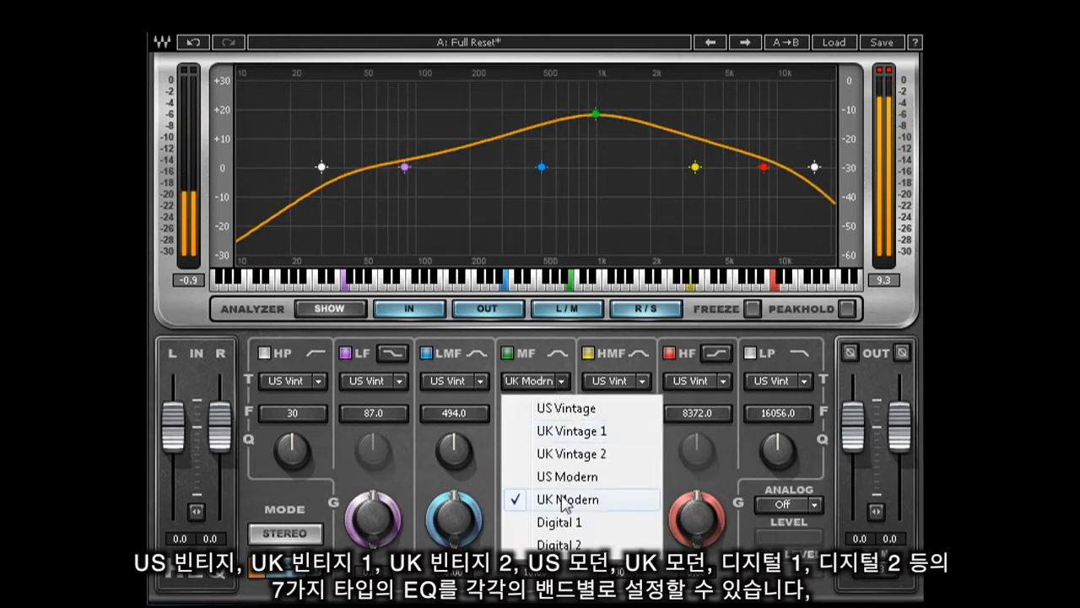
{"action": "left_click", "coordinate": [563, 521]}
{"action": "left_click", "coordinate": [567, 386]}
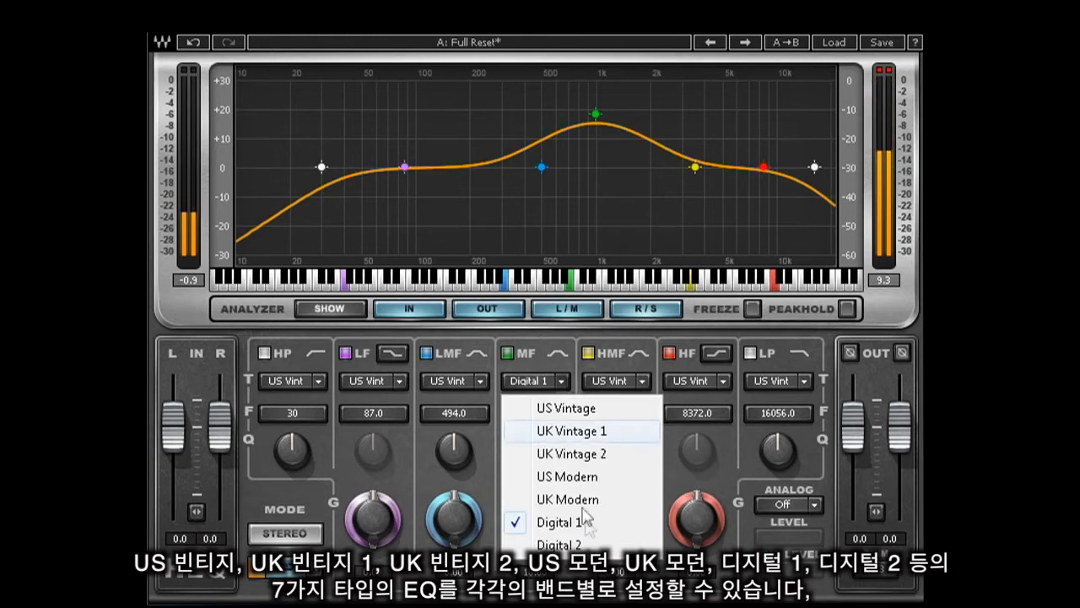
{"action": "left_click", "coordinate": [643, 545]}
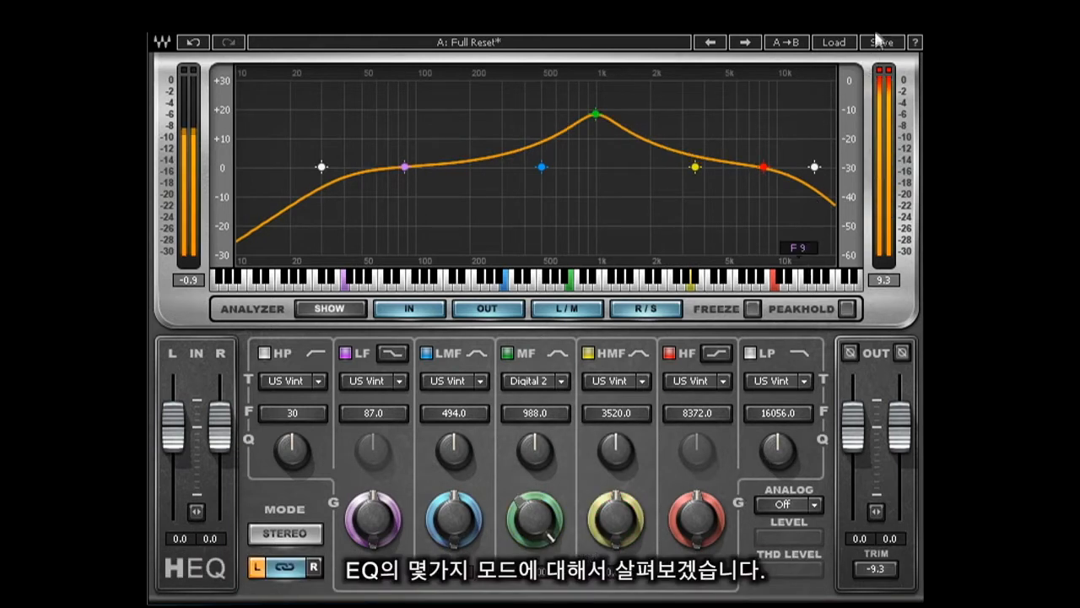
- Load the Full Reset preset
{"action": "left_click", "coordinate": [832, 43]}
{"action": "left_click", "coordinate": [892, 108]}
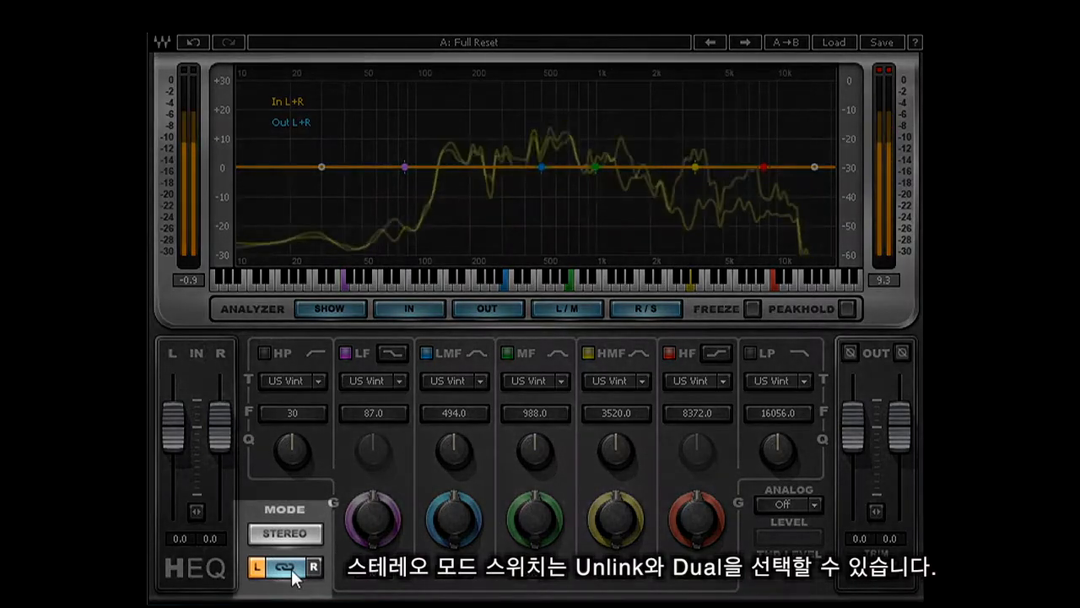
- Toggle the stereo link switch and change the processing mode from Stereo to M→S
{"action": "left_click", "coordinate": [287, 567]}
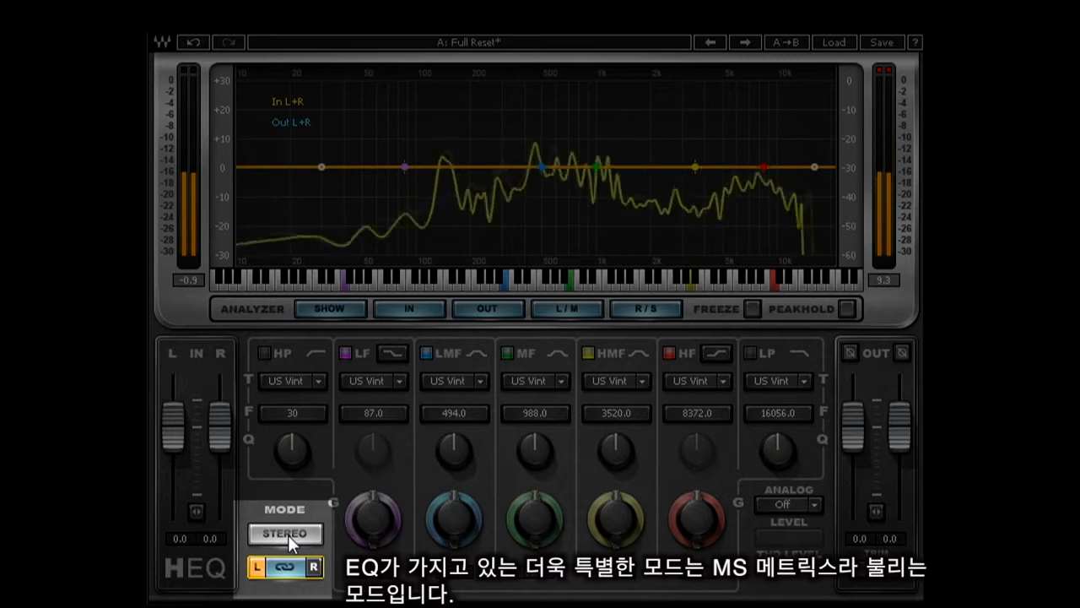
{"action": "left_click", "coordinate": [287, 534]}
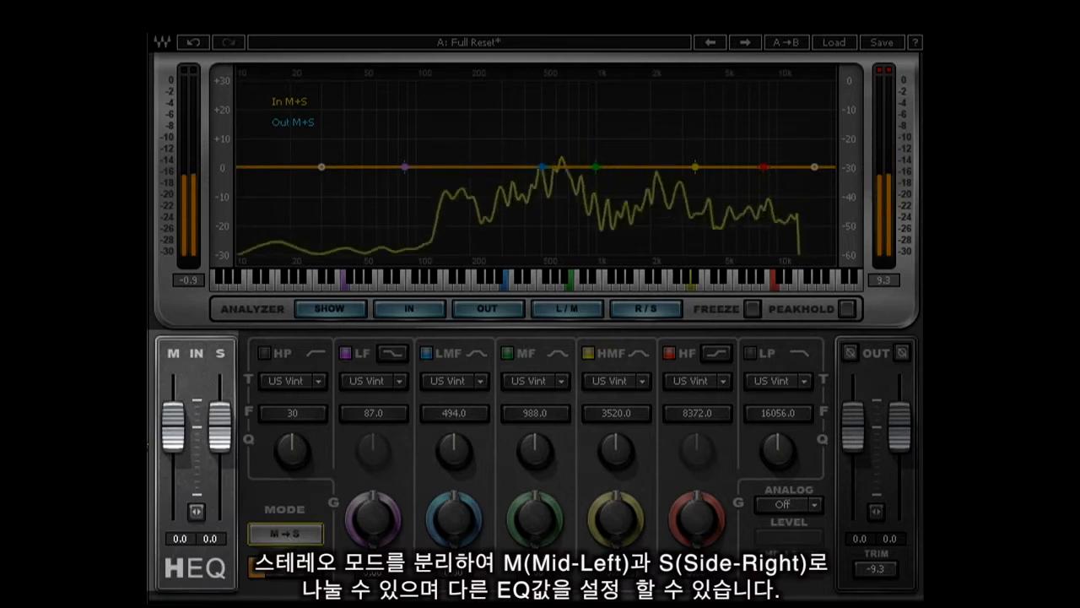
- Set the Mid input fader to -2.0 and the Side input fader to 0.4
{"action": "left_click_drag", "start_coordinate": [176, 435], "coordinate": [180, 469]}
{"action": "mouse_move", "coordinate": [219, 429]}
{"action": "left_mouse_down"}
{"action": "mouse_move", "coordinate": [221, 411]}
{"action": "mouse_move", "coordinate": [219, 440]}
{"action": "left_mouse_up"}
- On the Mid channel, boost LMF gain to 14.85, cut MF to -13.20 and boost HMF to 12.95
{"action": "left_click_drag", "start_coordinate": [448, 512], "coordinate": [443, 451]}
{"action": "left_click_drag", "start_coordinate": [535, 521], "coordinate": [535, 557]}
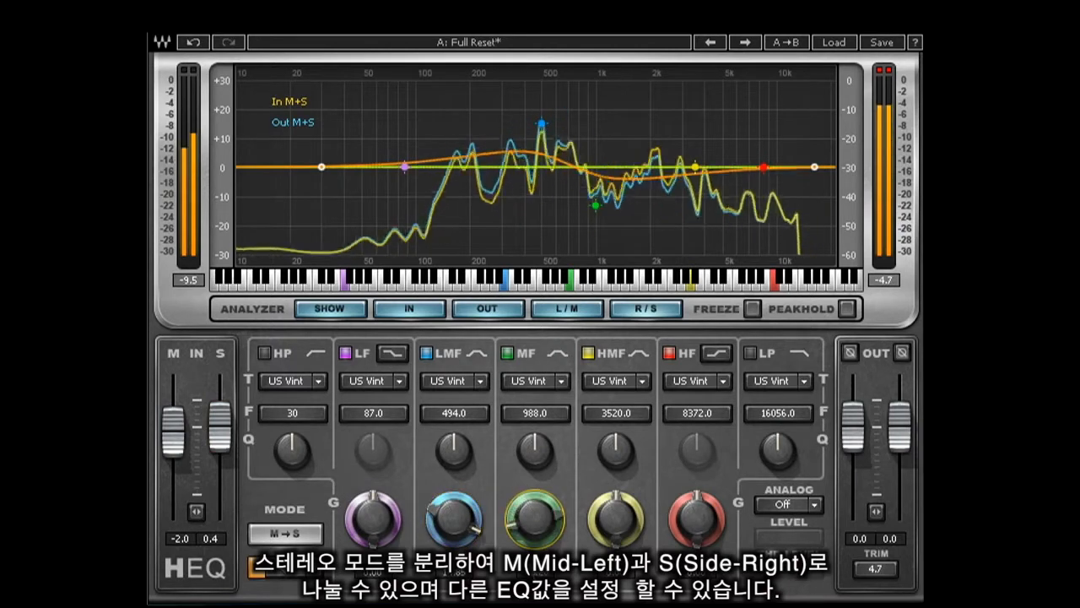
{"action": "left_click_drag", "start_coordinate": [609, 504], "coordinate": [614, 442]}
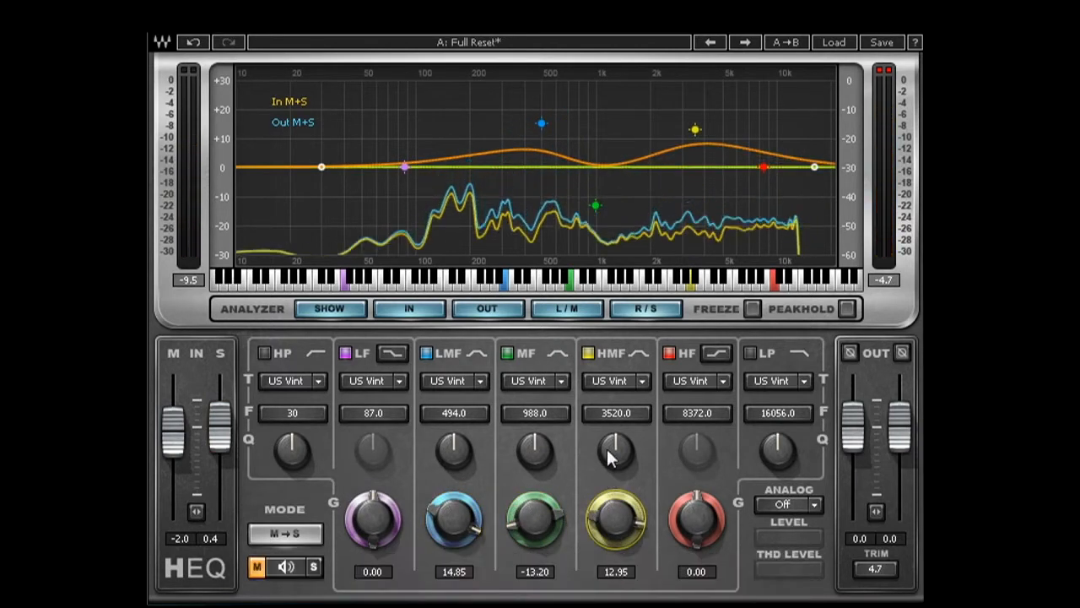
- Select the Side channel and set its MF gain to -18.00 and HMF gain to 18.00
{"action": "left_click", "coordinate": [315, 573]}
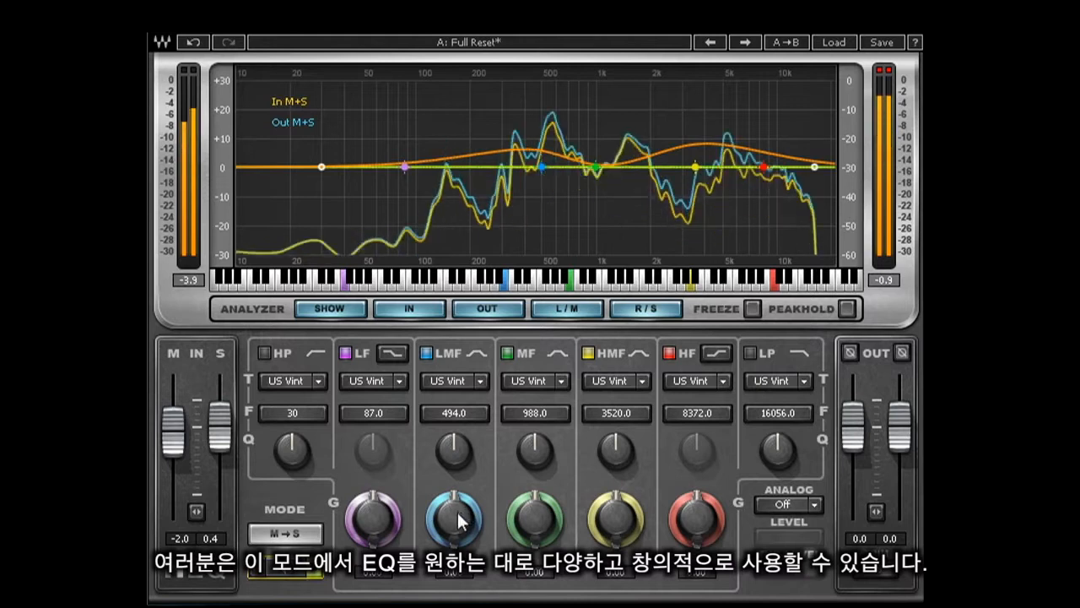
{"action": "left_click_drag", "start_coordinate": [534, 516], "coordinate": [524, 579]}
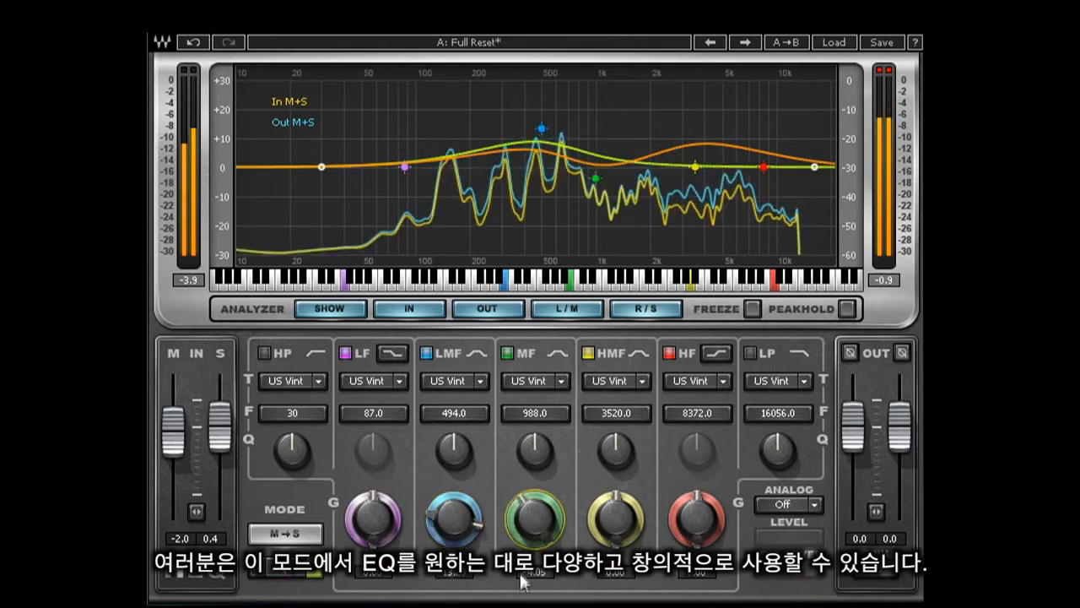
{"action": "left_click_drag", "start_coordinate": [615, 516], "coordinate": [619, 415]}
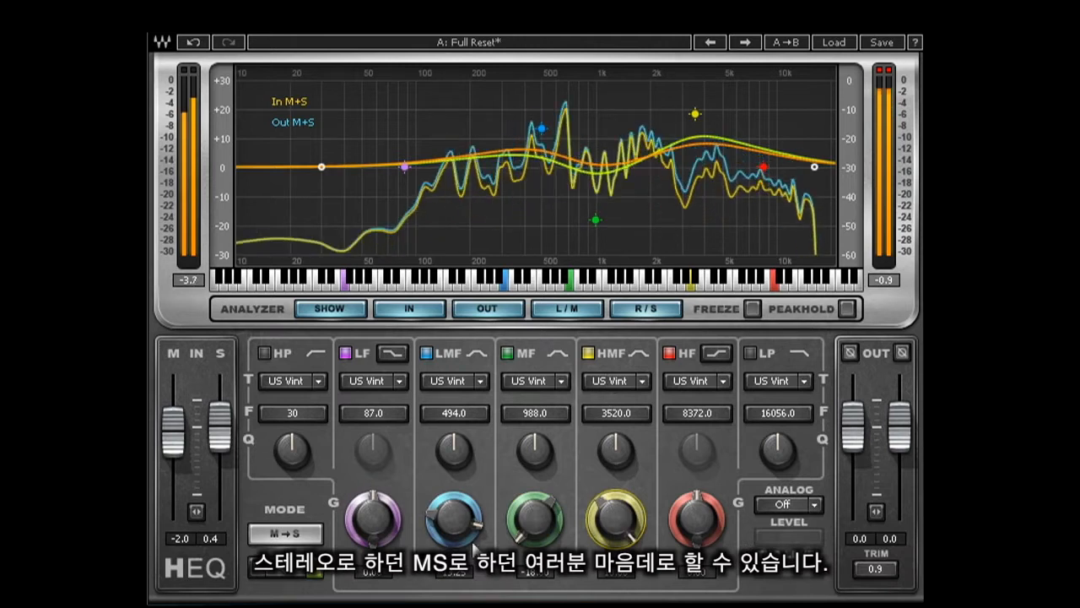
- Switch the mode to Stereo and back to M→S to compare
{"action": "left_click", "coordinate": [295, 540]}
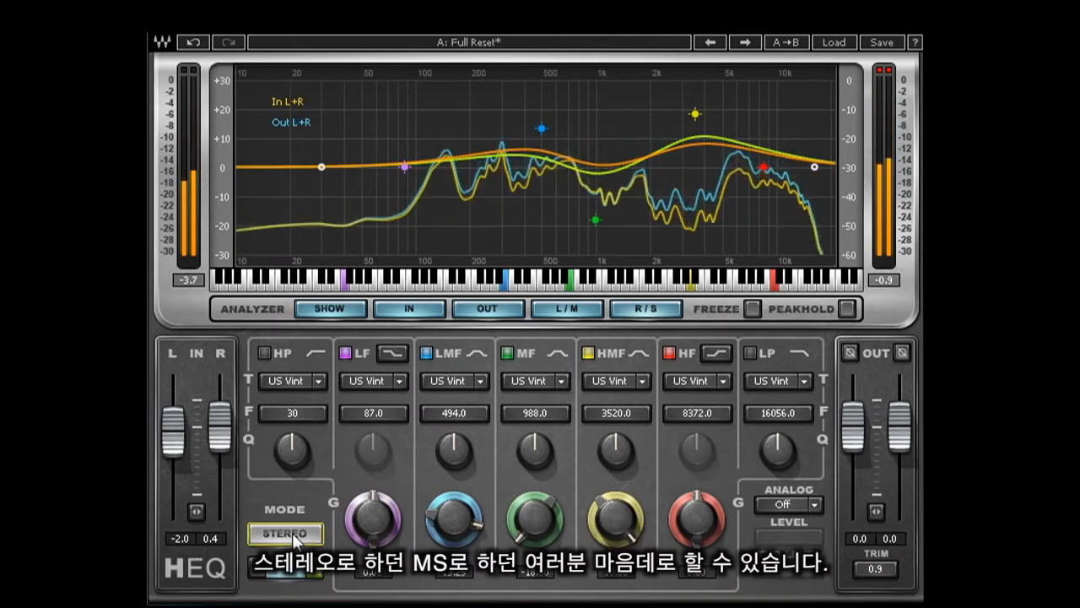
{"action": "left_click", "coordinate": [295, 540]}
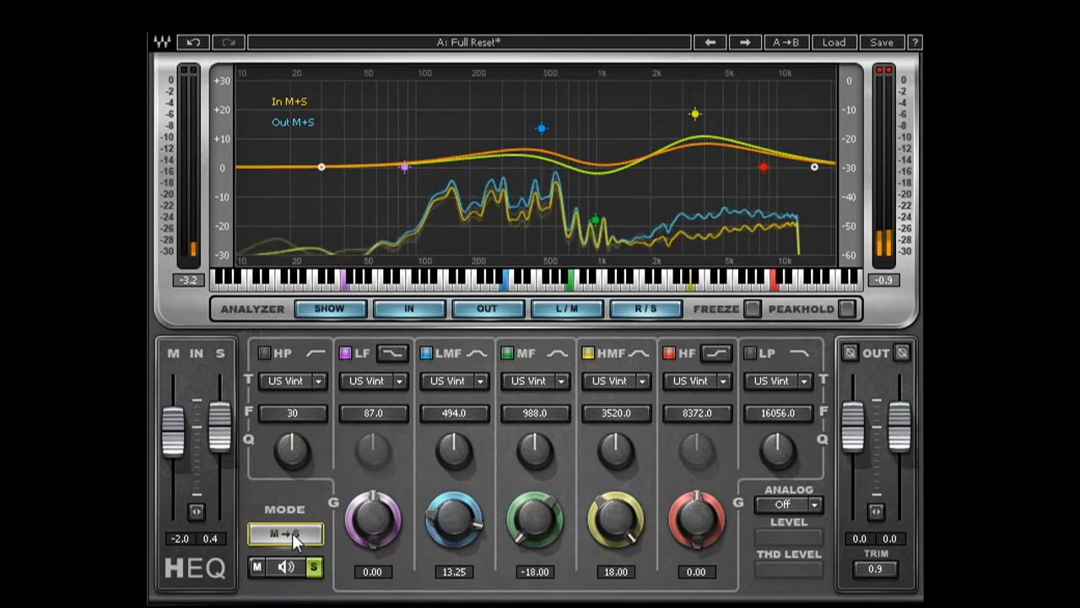
- Reload the Full Reset preset
{"action": "left_click", "coordinate": [835, 43]}
{"action": "left_click", "coordinate": [887, 109]}
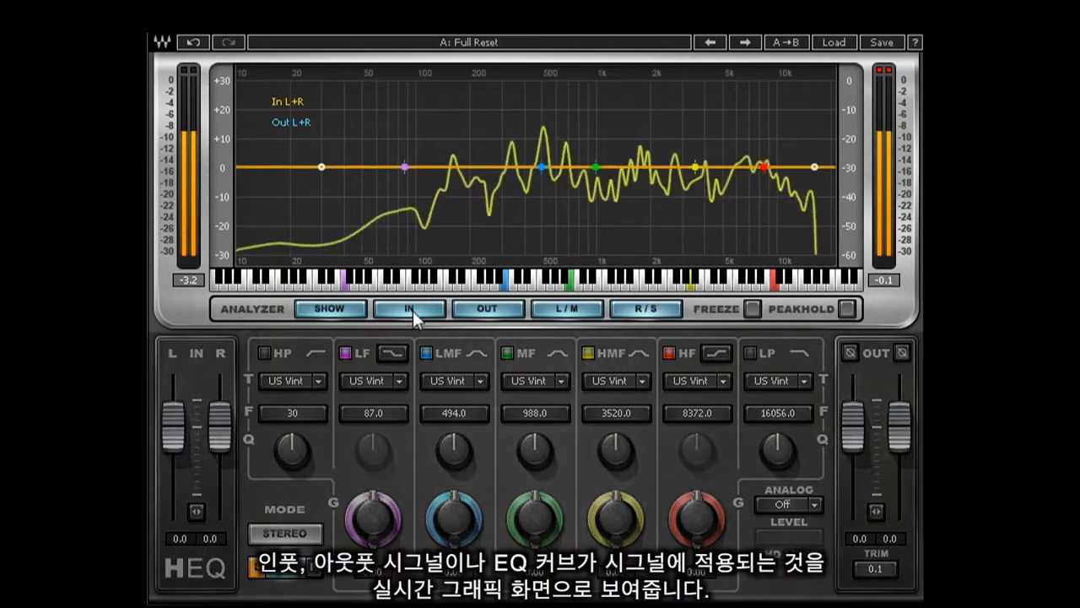
- Toggle the analyzer's IN, OUT, Freeze and Peakhold displays off and on to compare them
{"action": "left_click", "coordinate": [413, 310]}
{"action": "left_click", "coordinate": [412, 310]}
{"action": "left_click", "coordinate": [489, 309]}
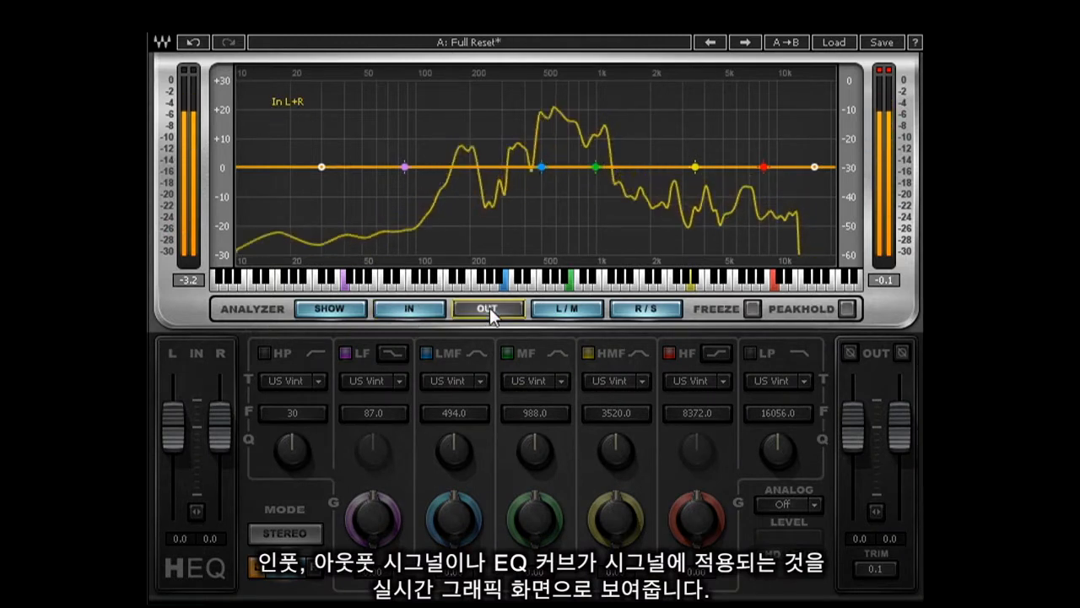
{"action": "left_click", "coordinate": [490, 309]}
{"action": "left_click", "coordinate": [753, 309]}
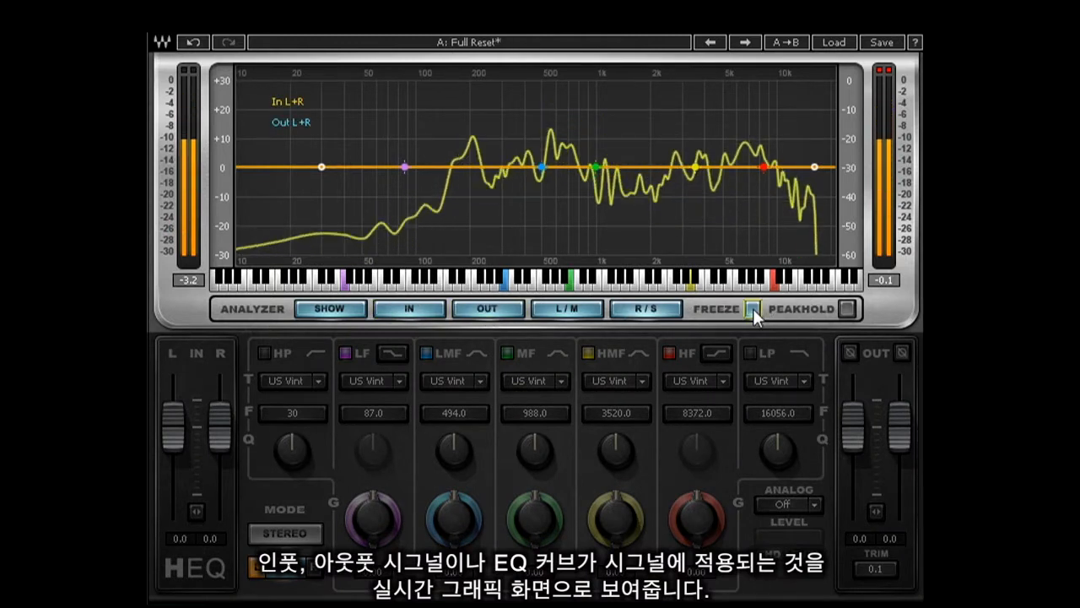
{"action": "left_click", "coordinate": [753, 309]}
{"action": "left_click", "coordinate": [846, 309]}
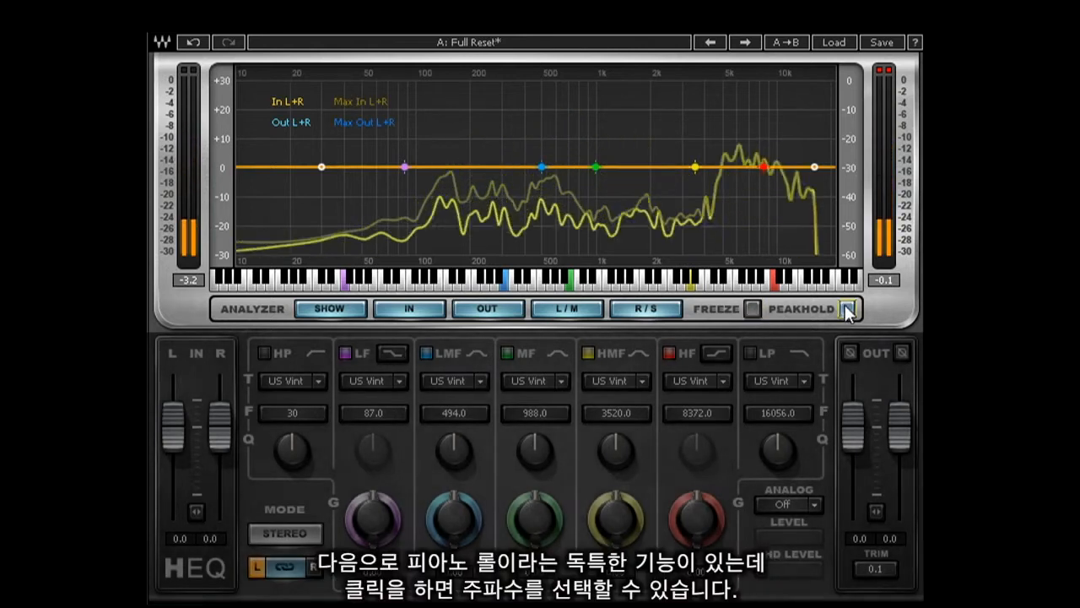
{"action": "left_click", "coordinate": [846, 309]}
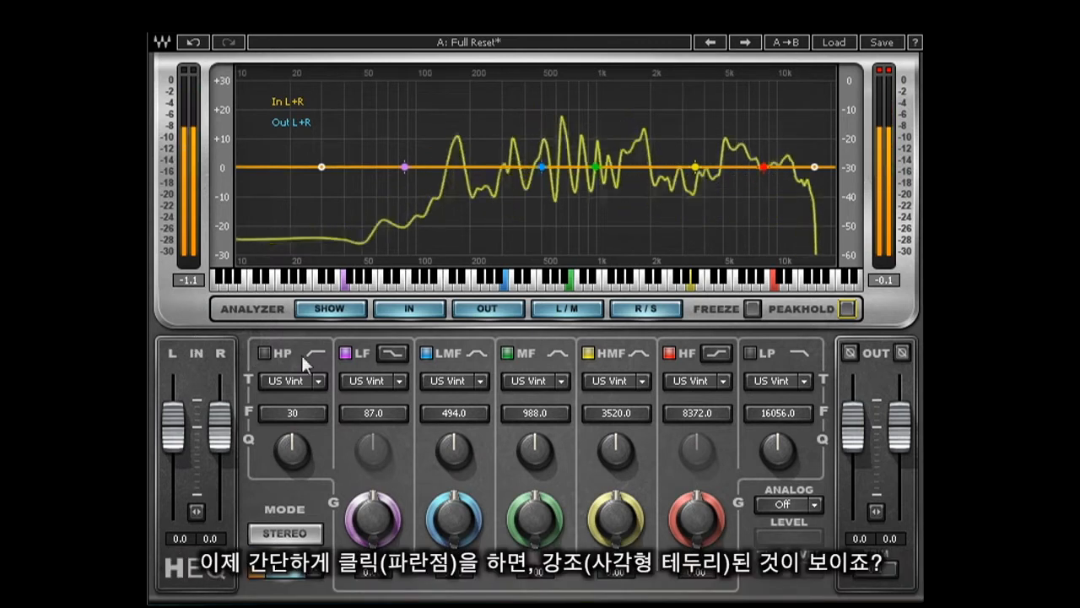
- Select the LMF band and set its frequency to 41 Hz using the piano roll
{"action": "left_click", "coordinate": [541, 165]}
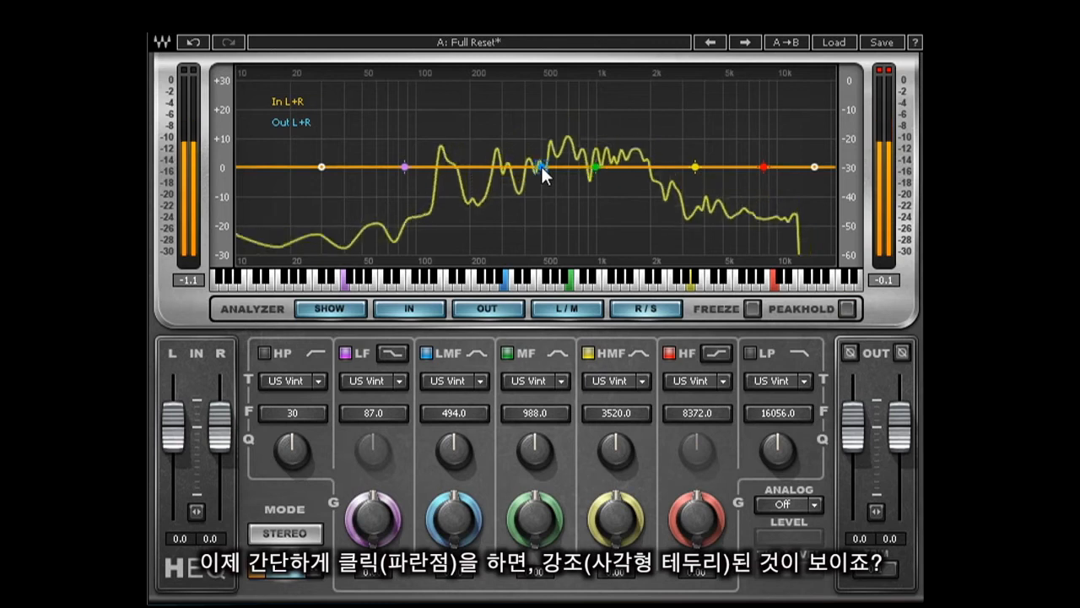
{"action": "left_click", "coordinate": [269, 283]}
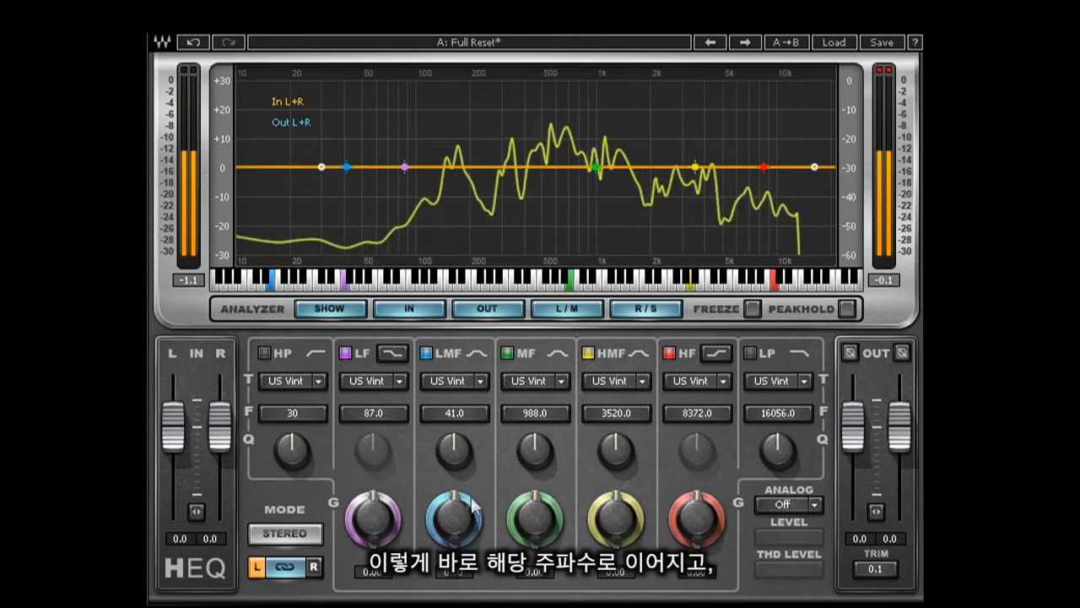
- Boost the LMF gain, then reset it to zero
{"action": "left_click_drag", "start_coordinate": [456, 518], "coordinate": [447, 454]}
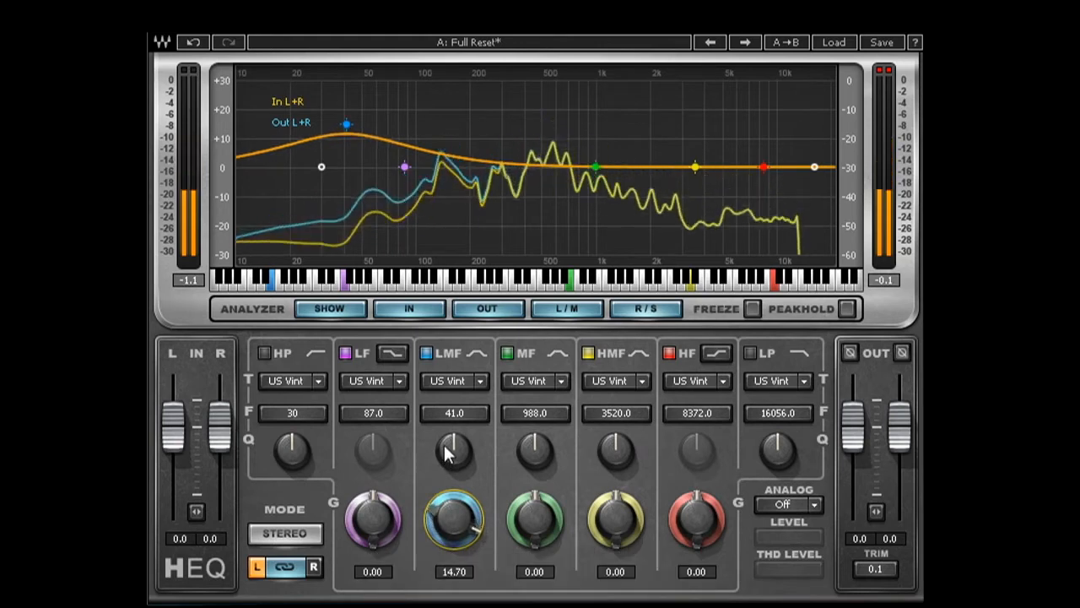
{"action": "left_click", "coordinate": [456, 517], "text": "alt"}
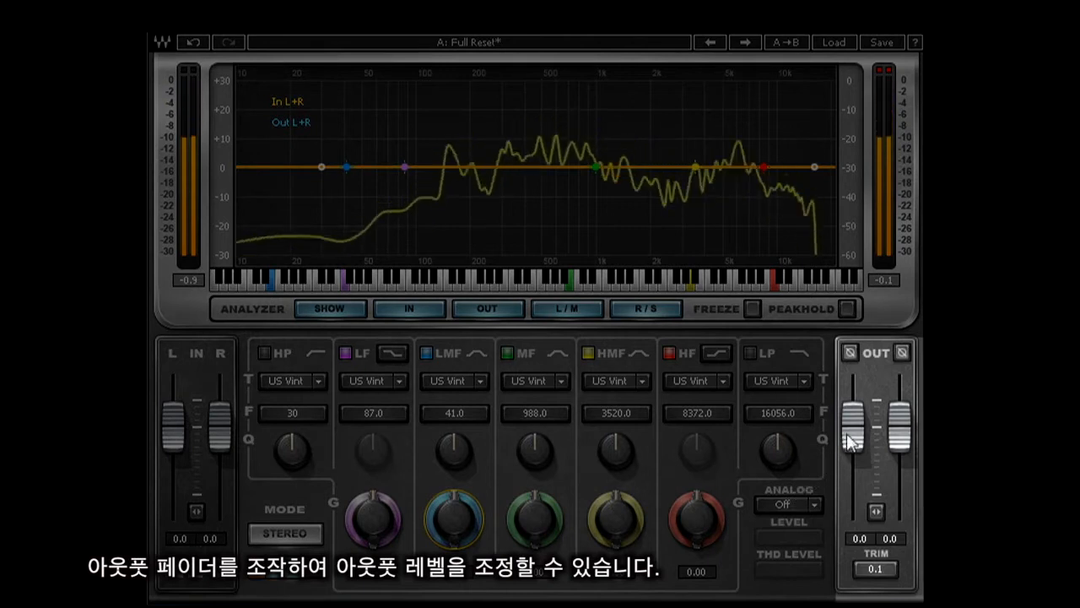
- Set the output faders to 2.3 and -0.7 and invert the right output channel's phase
{"action": "left_click_drag", "start_coordinate": [855, 441], "coordinate": [854, 463]}
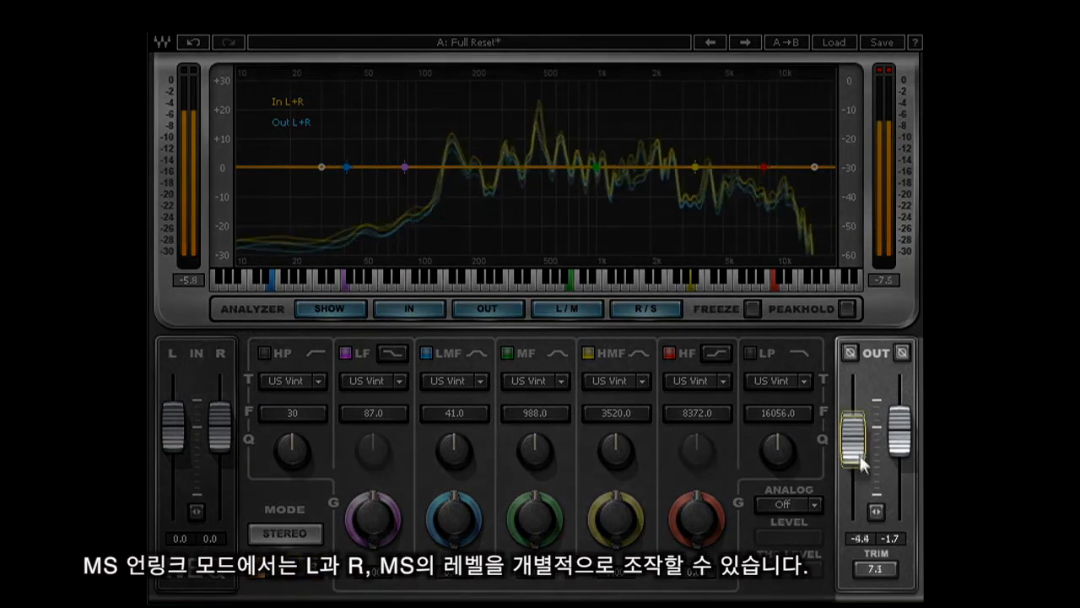
{"action": "left_click_drag", "start_coordinate": [850, 430], "coordinate": [901, 432]}
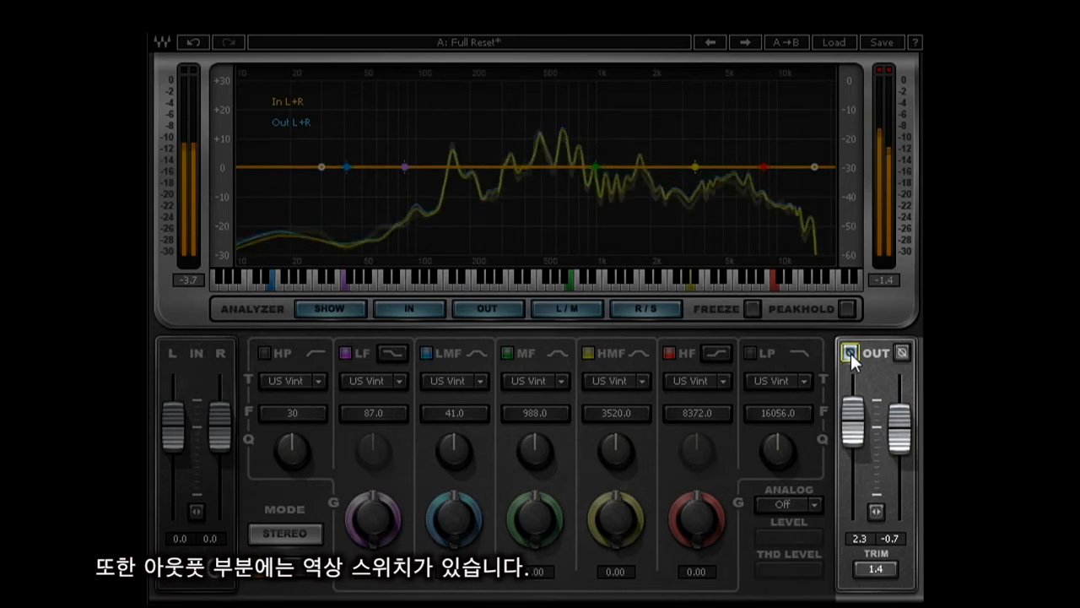
{"action": "left_click", "coordinate": [901, 354]}
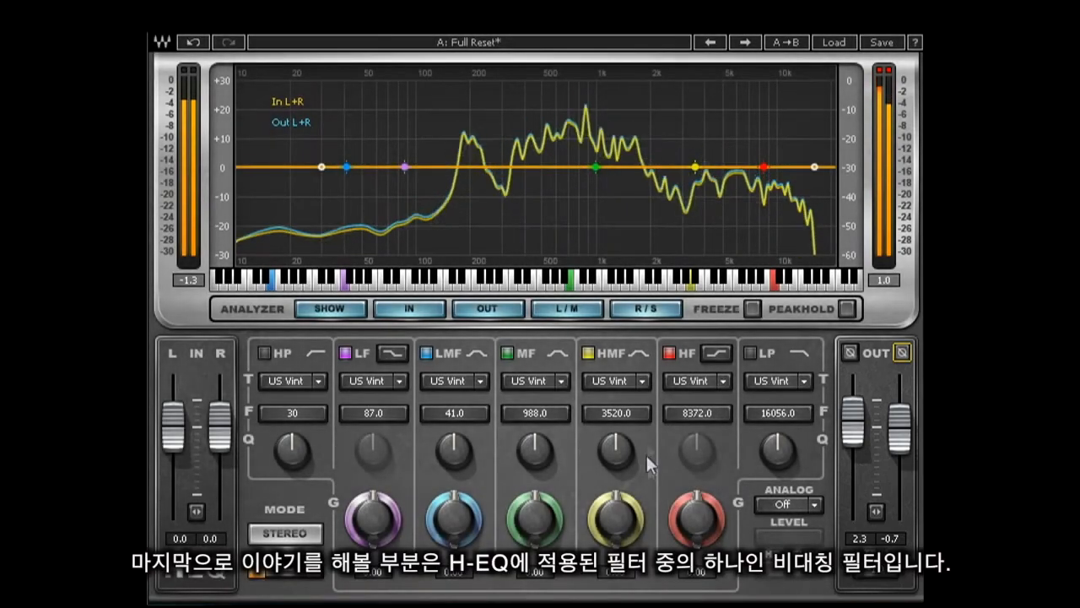
- Set the HMF and LMF band types to Digital 1 and move the HMF frequency to 5553 Hz
{"action": "left_click", "coordinate": [641, 380]}
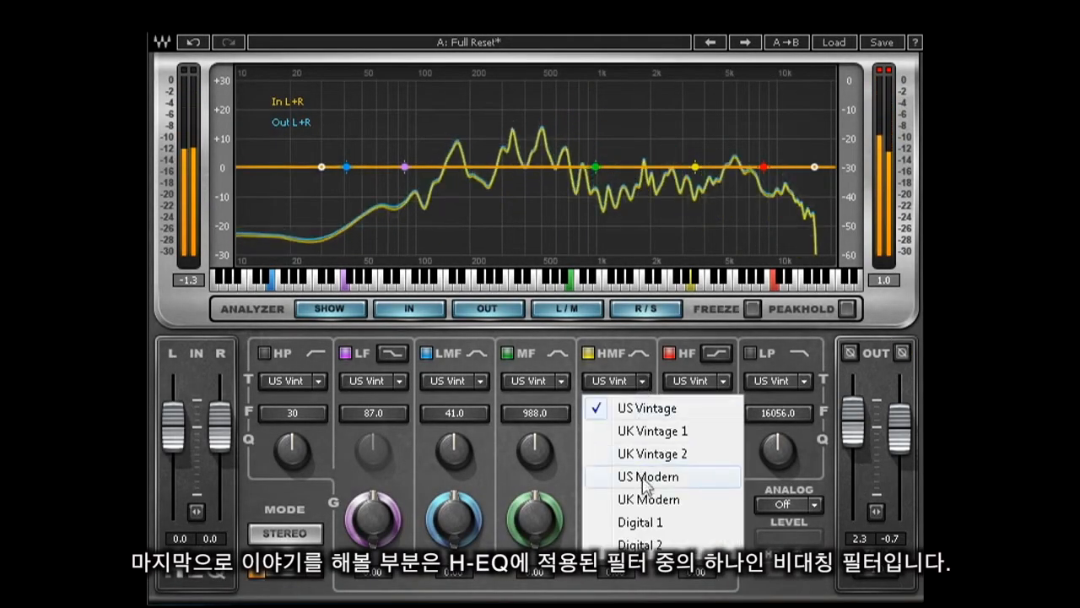
{"action": "left_click", "coordinate": [641, 522]}
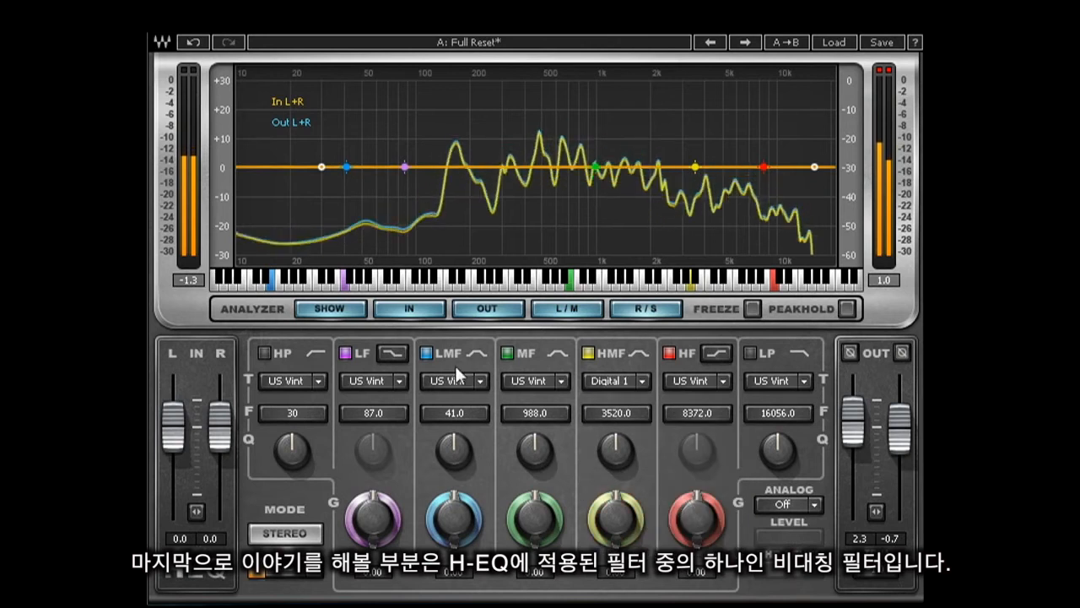
{"action": "left_click", "coordinate": [480, 381]}
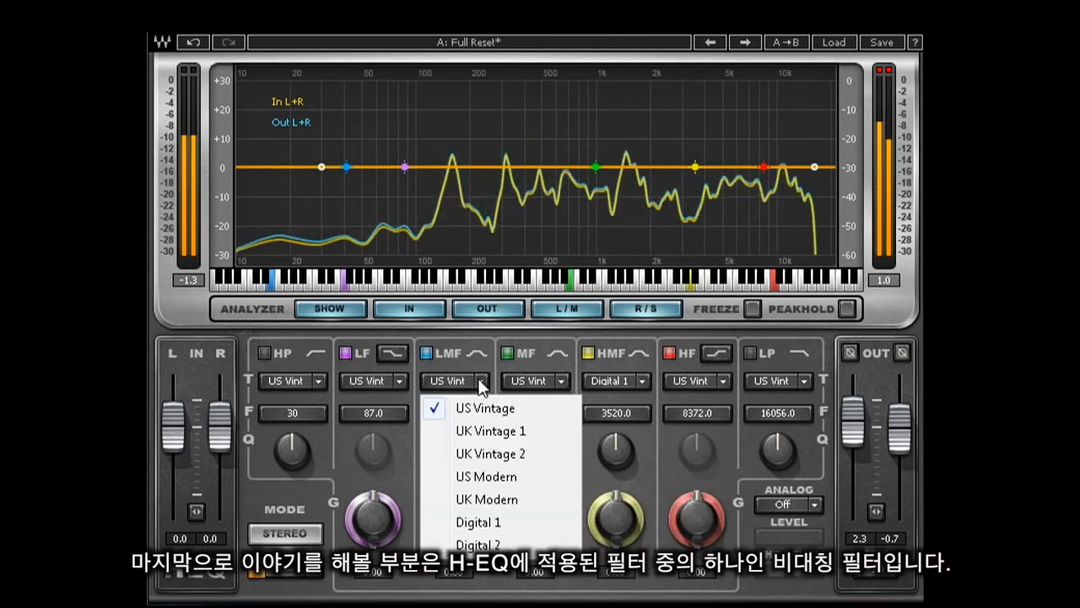
{"action": "left_click", "coordinate": [491, 523]}
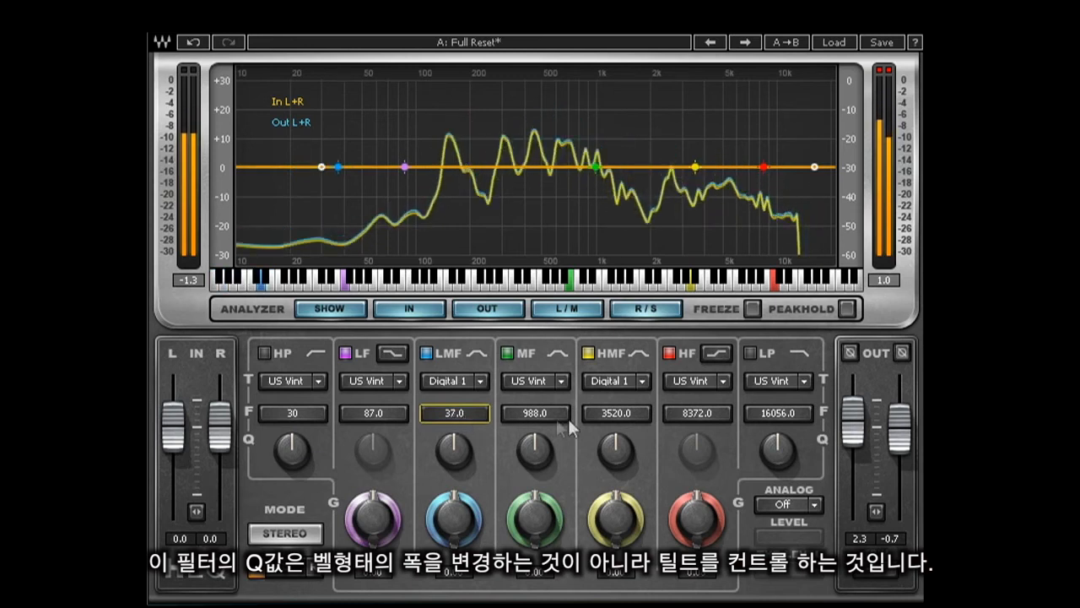
{"action": "left_click_drag", "start_coordinate": [622, 411], "coordinate": [633, 416]}
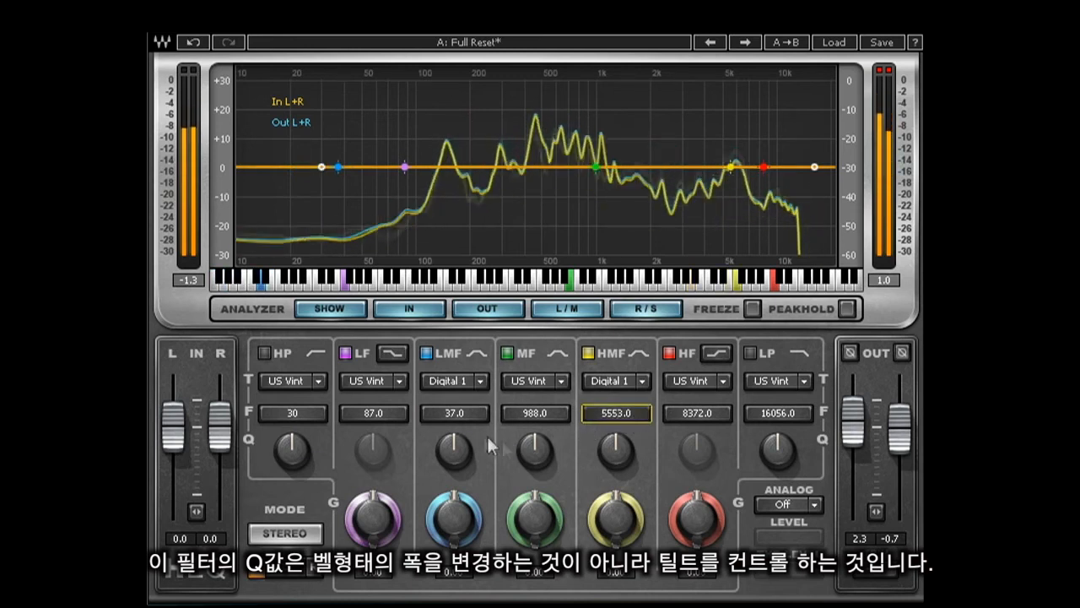
- Set the LMF Q to 1.0 and the HMF Q to 100.0
{"action": "left_click_drag", "start_coordinate": [451, 509], "coordinate": [452, 598]}
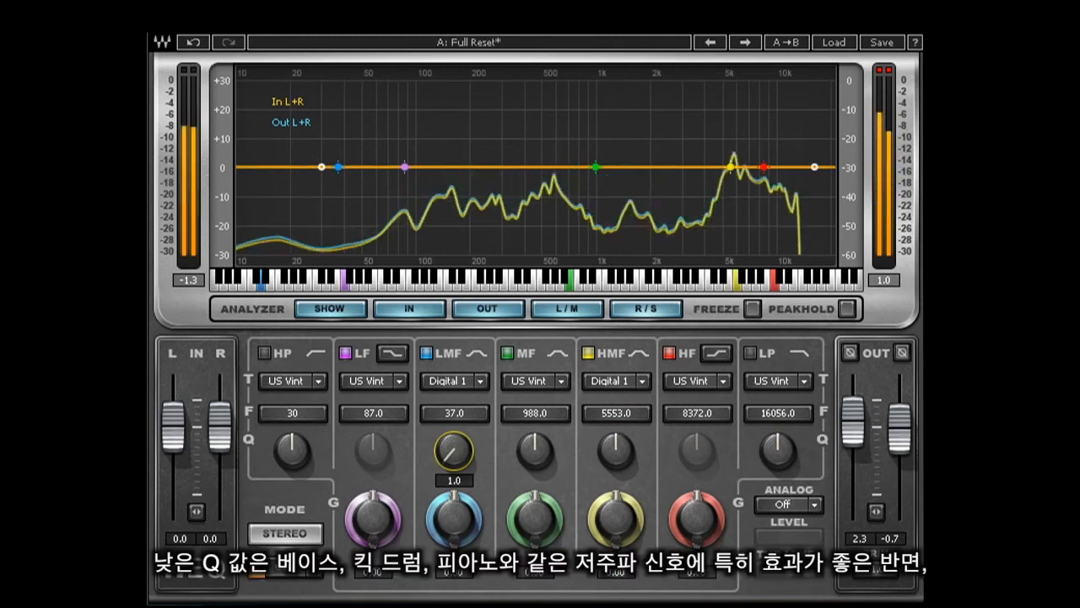
{"action": "left_click_drag", "start_coordinate": [616, 453], "coordinate": [611, 336]}
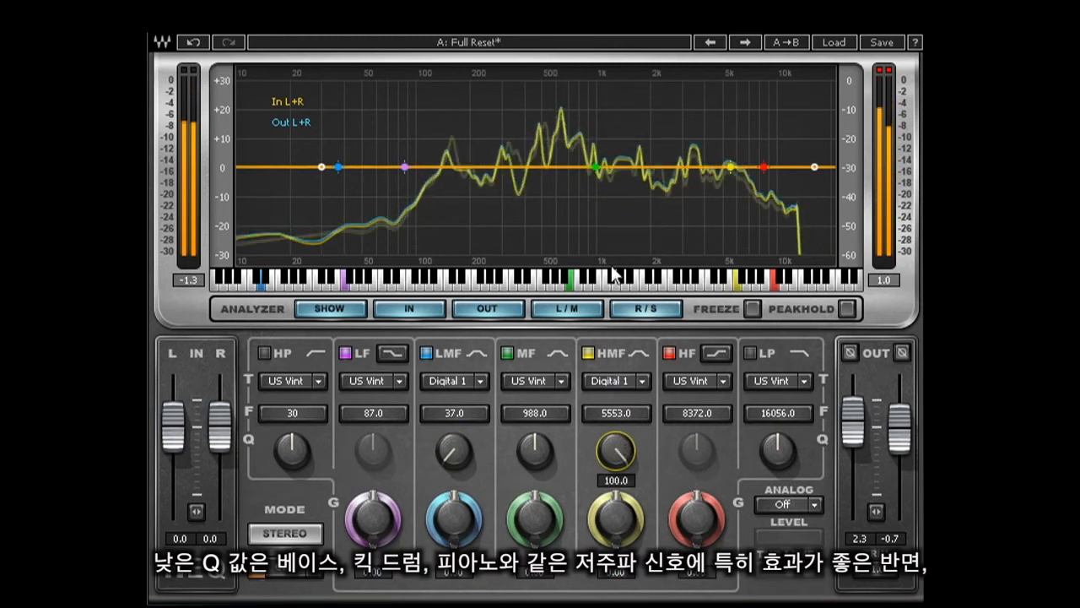
- Cut the LMF gain deeply, lower the HMF Q and nudge the HMF gain down slightly
{"action": "left_click_drag", "start_coordinate": [454, 519], "coordinate": [448, 599]}
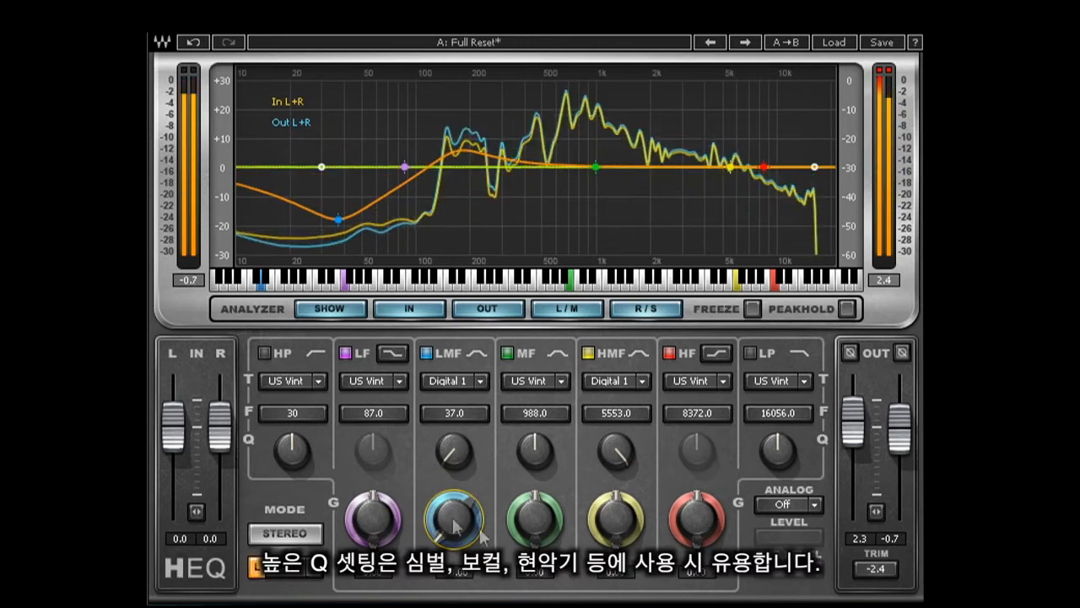
{"action": "left_click_drag", "start_coordinate": [629, 441], "coordinate": [606, 530]}
{"action": "left_click_drag", "start_coordinate": [596, 573], "coordinate": [594, 588]}
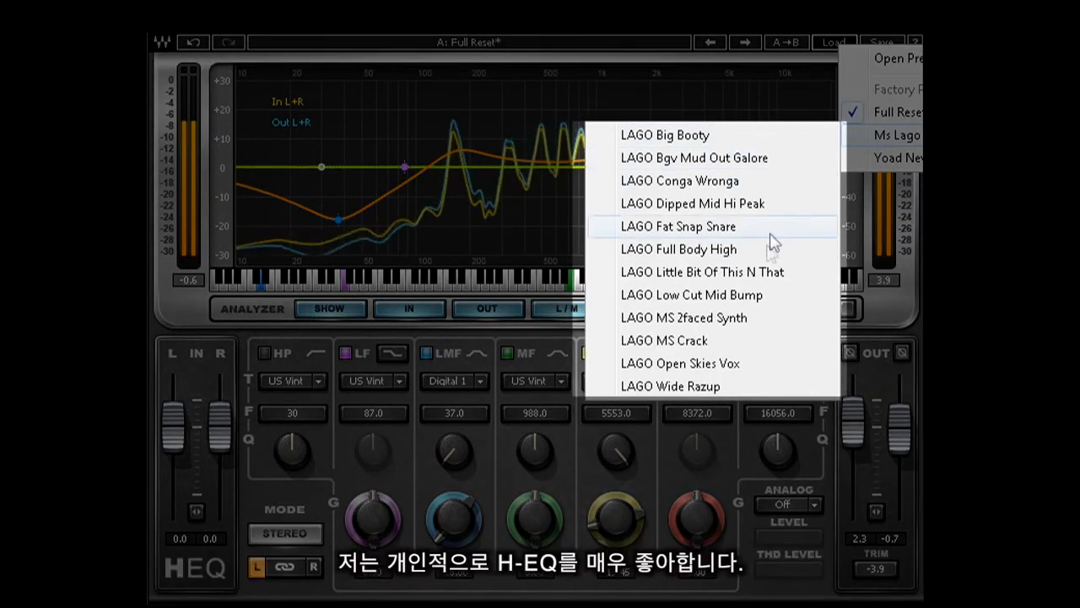
- Browse the artist preset submenus in the preset menu
{"action": "mouse_move", "coordinate": [902, 164]}
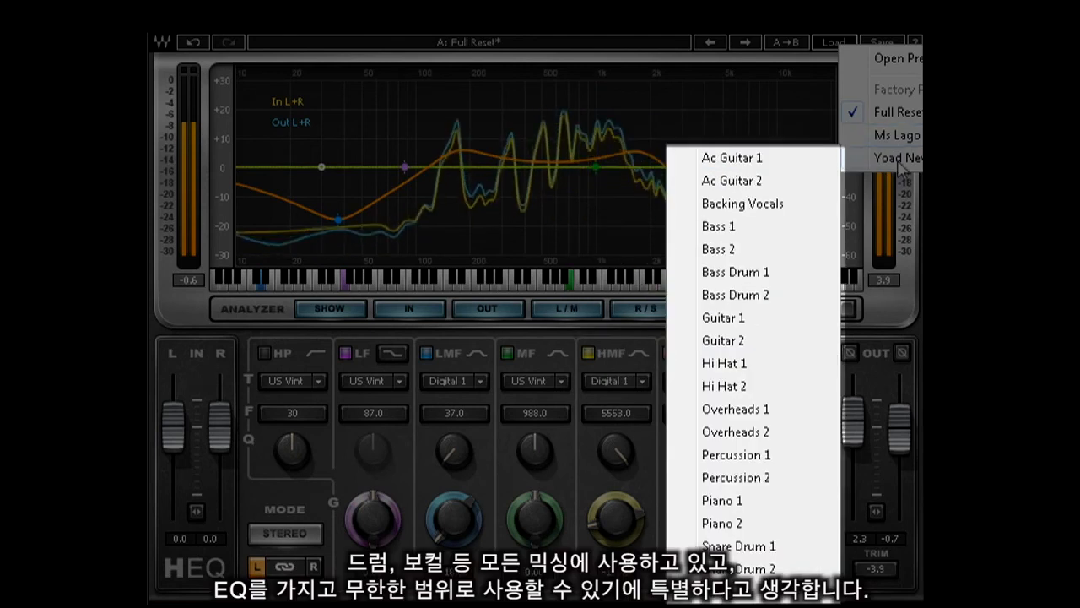